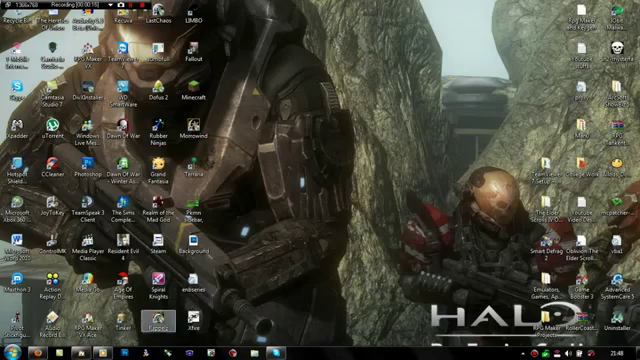
Launch RPG Maker VX Ace from its desktop shortcut, opening The Battle For Aswick project.
click(80, 352)
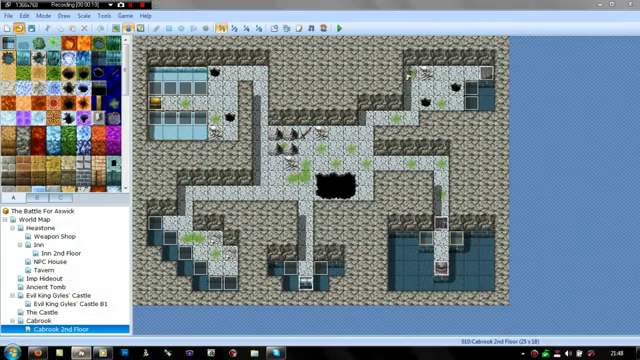
Browse the maps from World Map through Heastone, the Inn and Cabrook, ending on Ancient Tomb.
click(19, 28)
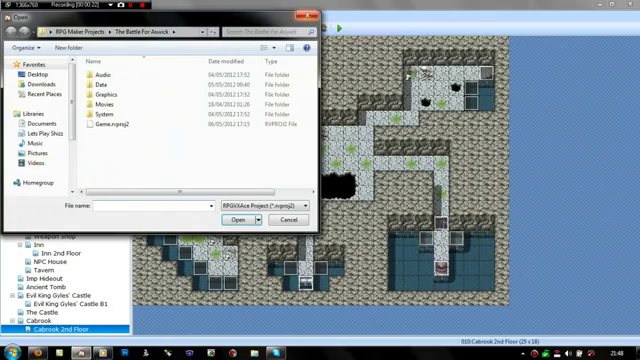
key(Escape)
click(30, 219)
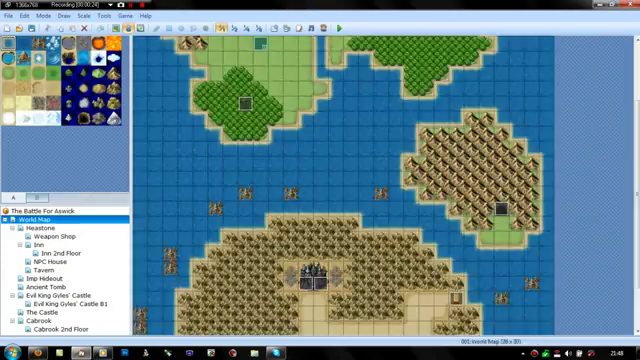
key(Down)
key(Up)
key(Down)
key(Down)
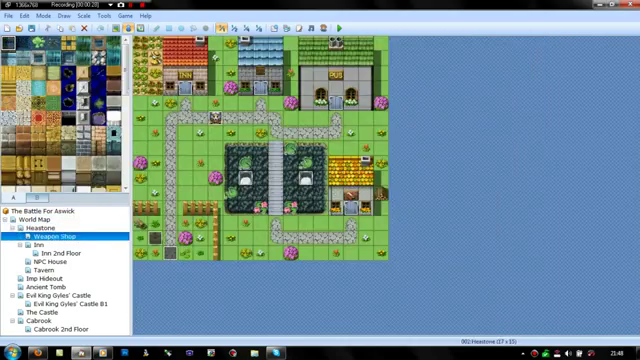
key(Down)
key(Down)
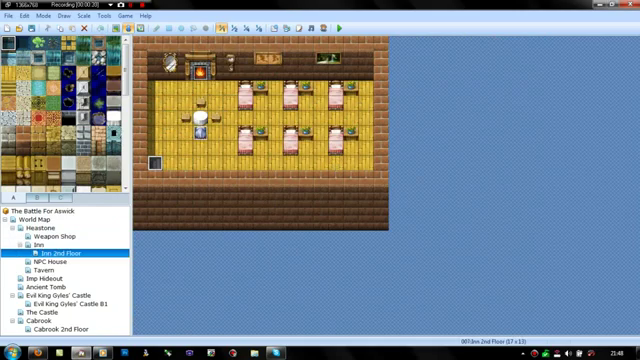
key(Down)
key(Down)
key(Down)
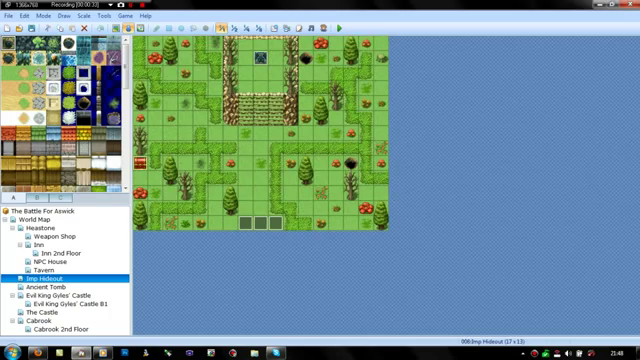
key(Down)
key(Down)
key(Down)
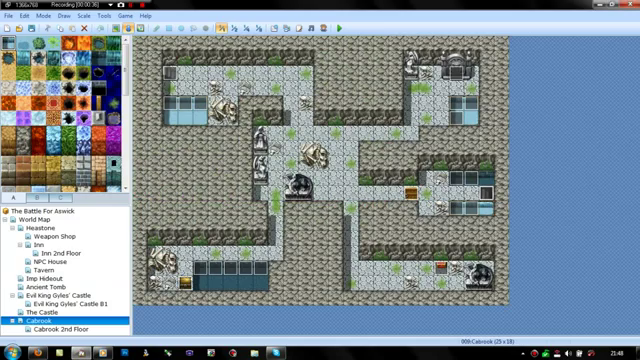
key(Up)
key(Up)
key(Up)
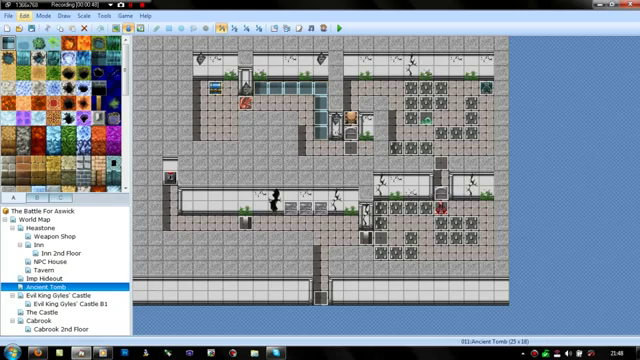
click(18, 28)
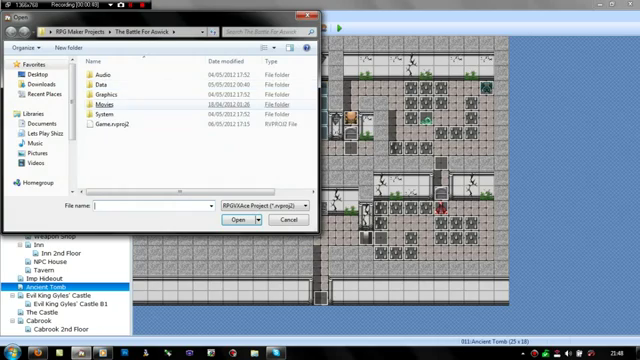
Open the Rpg Maker Vx Ace Tutorial project's game file from the RPG Maker Projects folder.
click(80, 31)
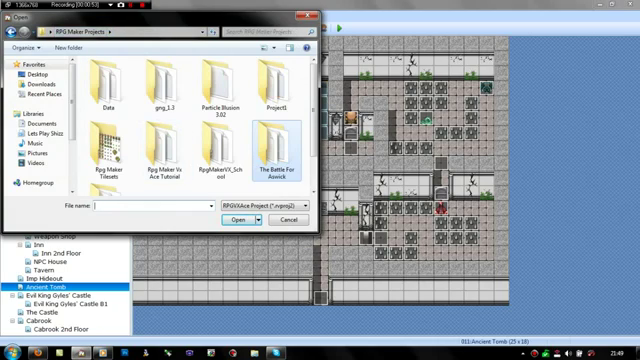
double_click(164, 145)
double_click(120, 130)
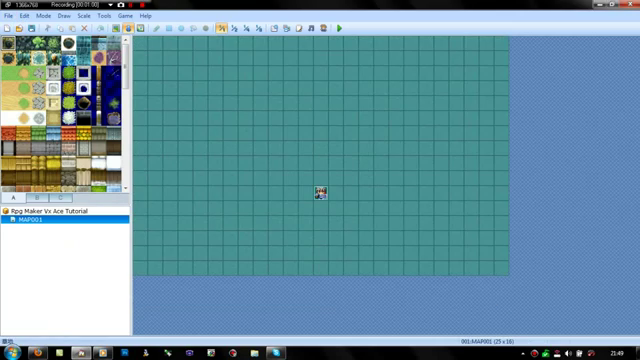
Paint grass over most of MAP001 and start a new event near the map centre.
click(128, 28)
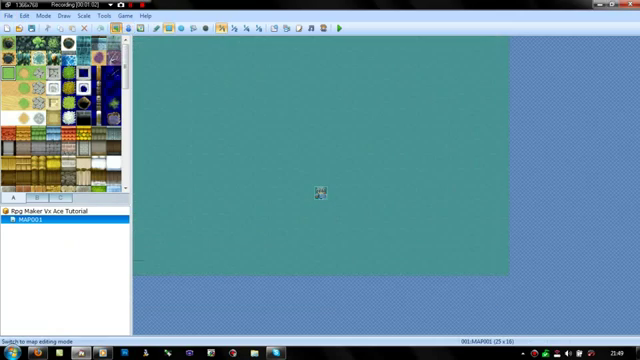
mouse_move(155, 58)
mouse_down()
mouse_move(480, 262)
mouse_move(497, 262)
mouse_up()
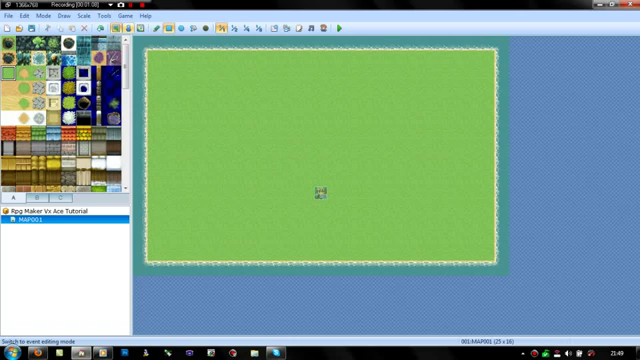
key(F6)
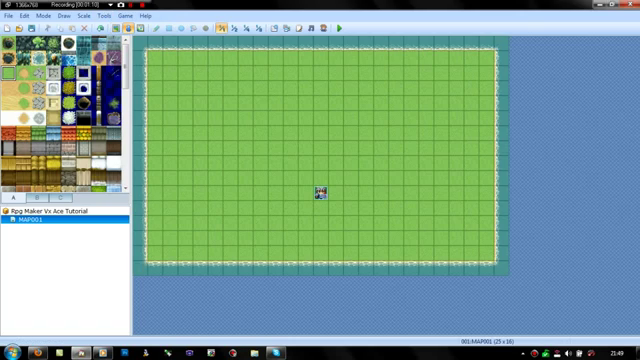
double_click(319, 103)
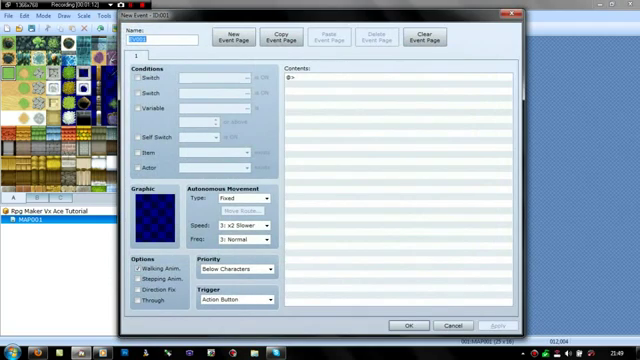
Set the event's graphic to the blue slime from the Monster2 sheet.
double_click(154, 218)
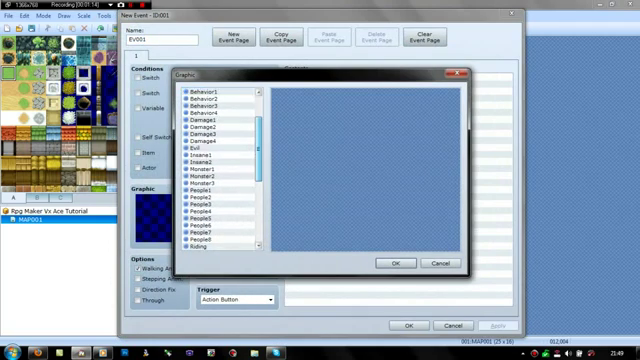
scroll(220, 160, down, 5)
click(200, 197)
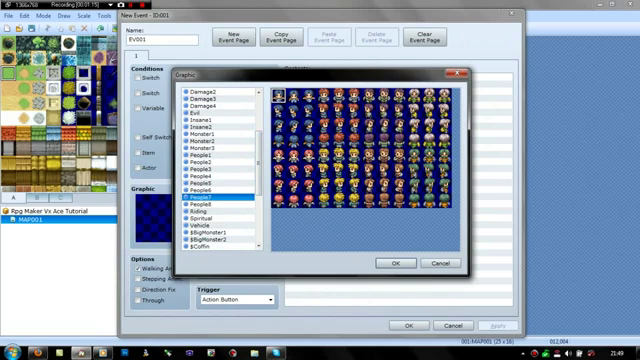
click(200, 161)
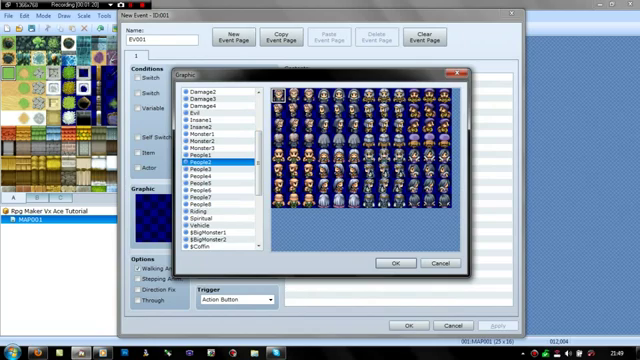
key(Up)
key(Down)
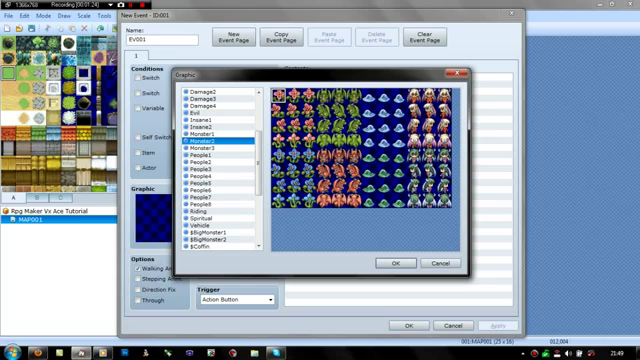
click(383, 96)
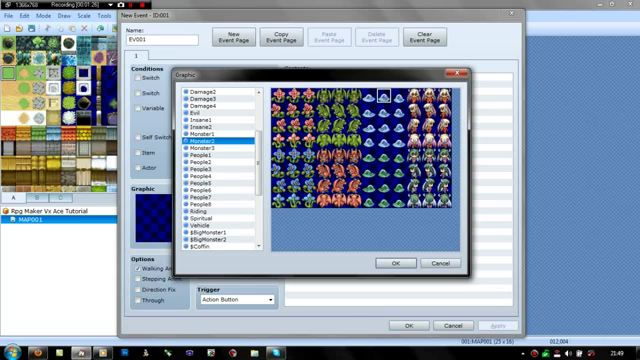
click(368, 94)
double_click(368, 94)
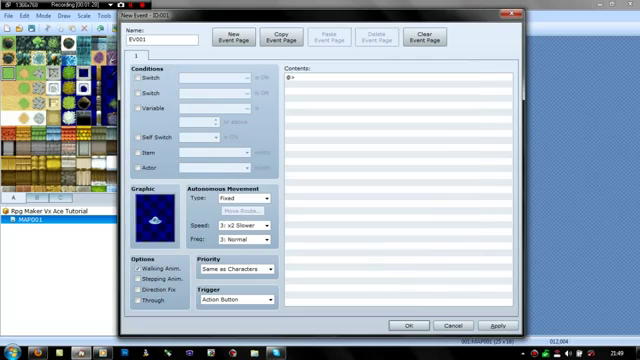
Turn on Stepping Anim. and browse the event command list.
click(138, 279)
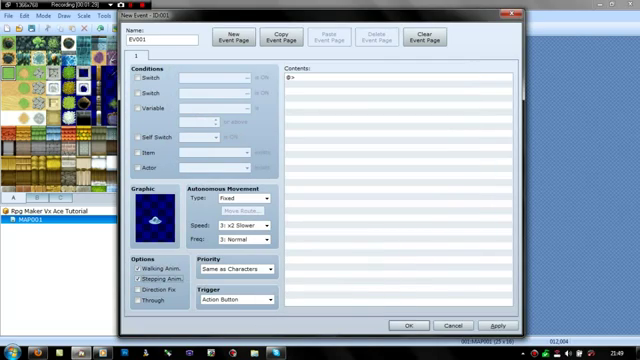
double_click(290, 78)
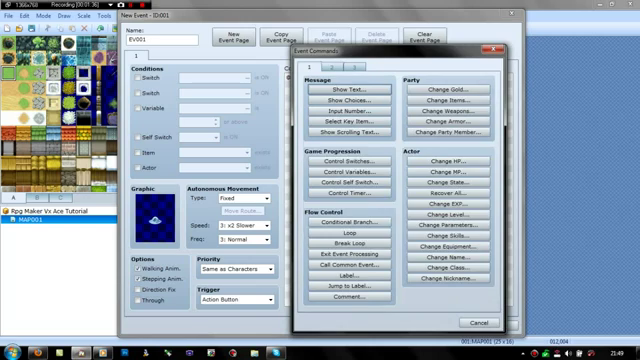
click(332, 67)
Add a Battle Processing command against the Slime*2 troop.
click(354, 67)
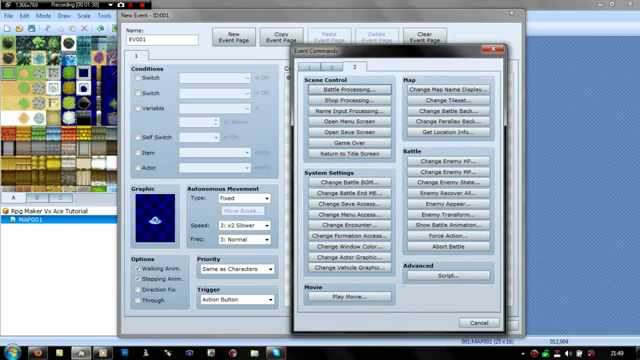
click(349, 90)
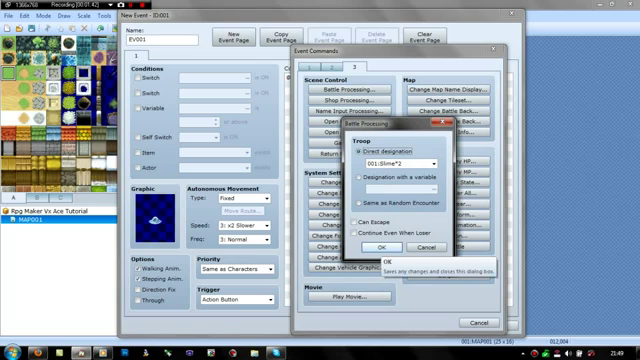
click(381, 247)
Add a Play BGM command for Battle8 at 30% volume.
double_click(300, 84)
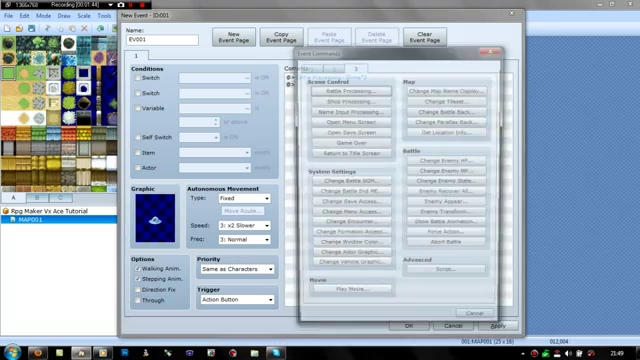
click(332, 66)
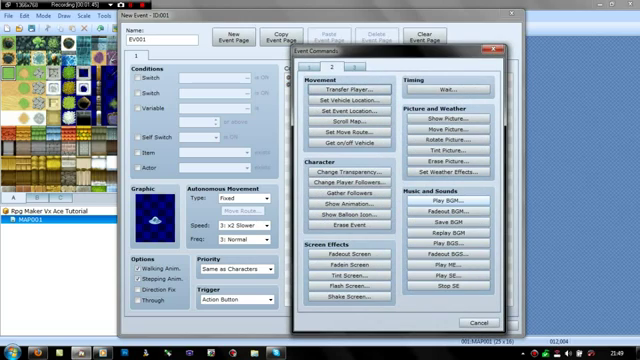
click(447, 201)
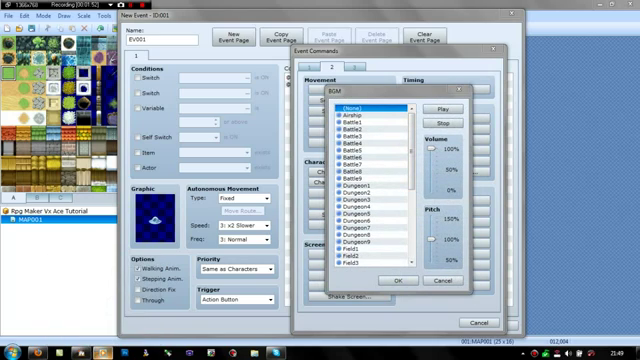
key(Down)
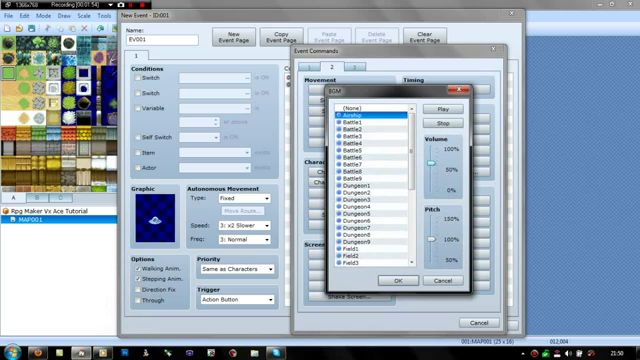
key(Down)
key(Down)
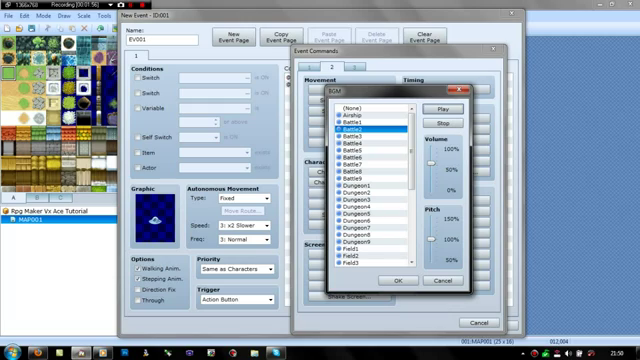
drag(432, 162, 432, 175)
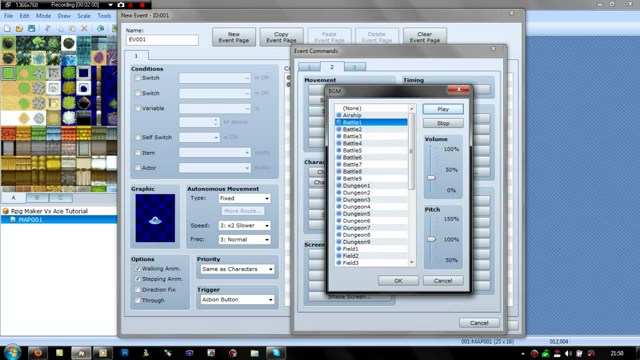
key(Down)
key(Down)
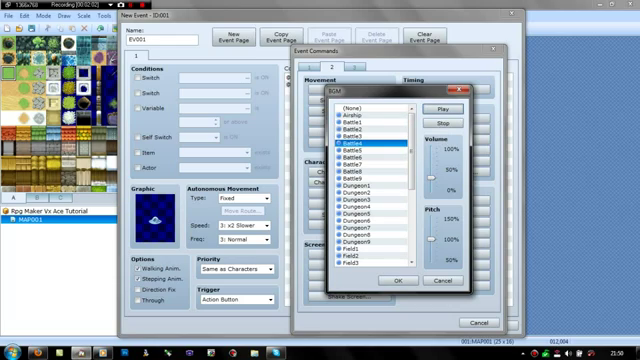
key(Down)
key(Down)
key(Down)
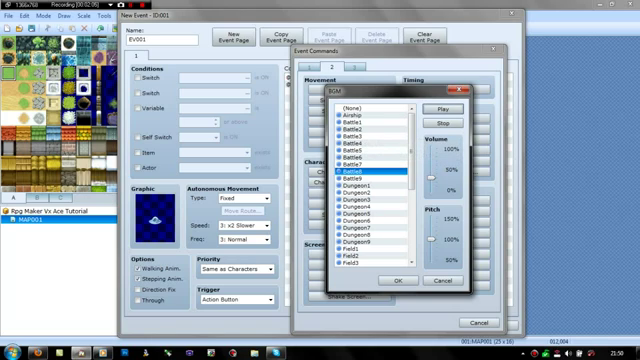
key(Return)
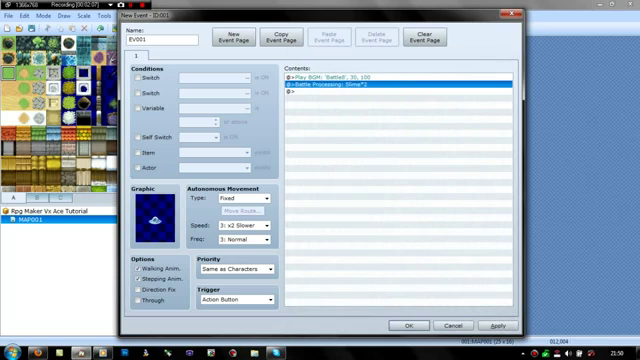
Insert a 2-second Fadeout BGM after the battle and confirm the event.
key(space)
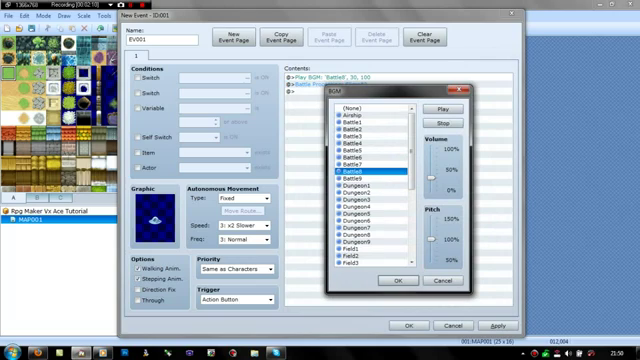
key(Return)
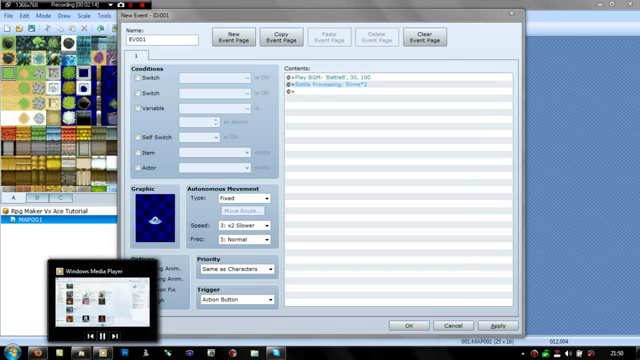
key(Down)
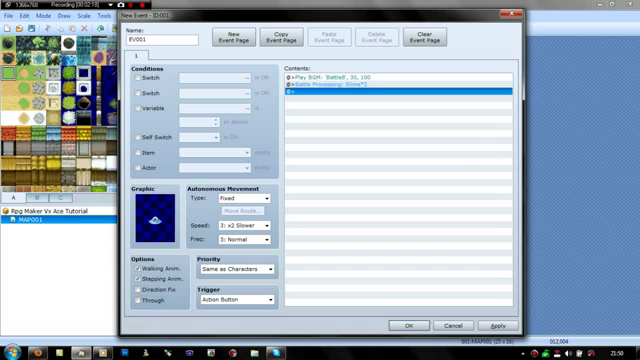
key(Return)
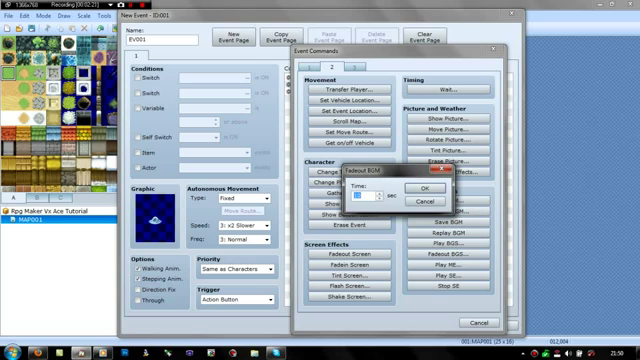
text(2)
key(Return)
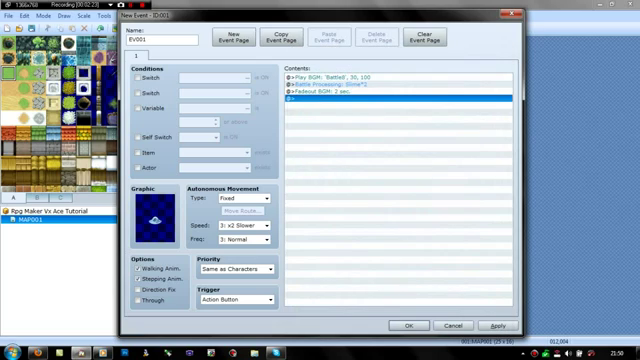
key(Return)
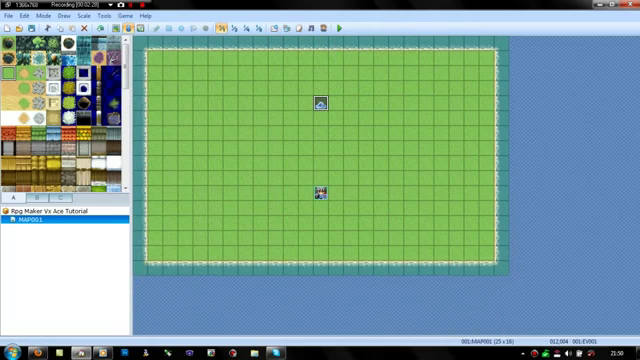
mouse_move(101, 352)
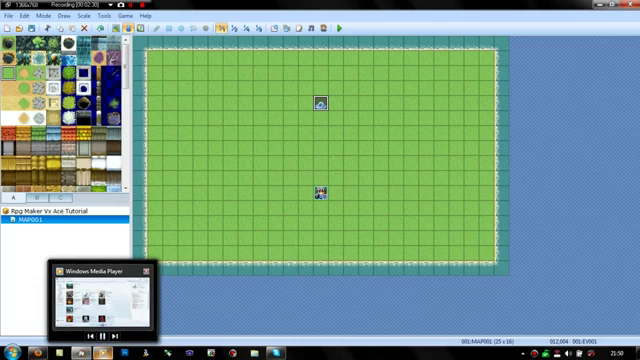
Start a playtest with F12 and save the tutorial project when prompted.
key(F12)
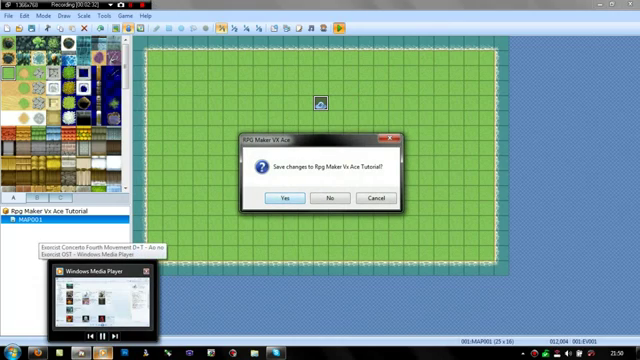
click(285, 197)
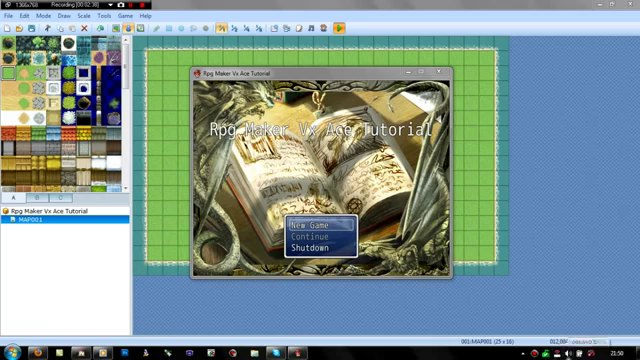
Adjust the system volume mixer and highlight New Game on the title screen.
right_click(556, 352)
click(575, 281)
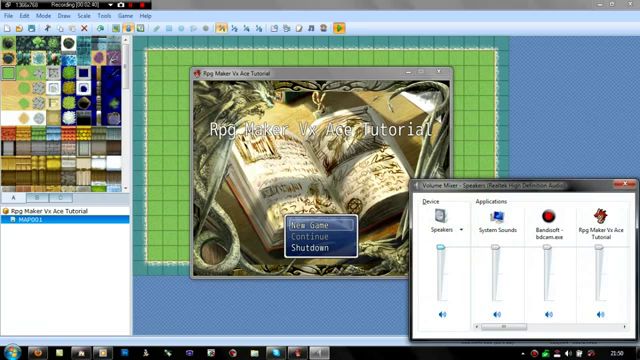
mouse_move(598, 259)
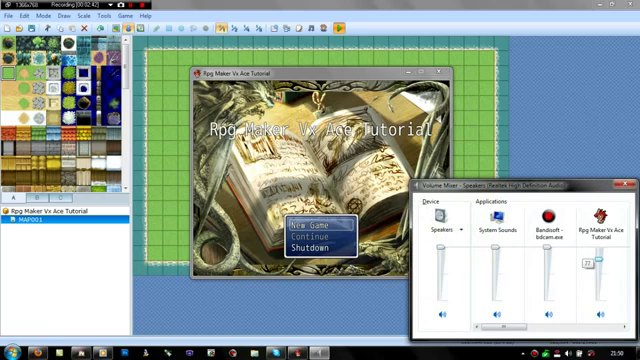
click(320, 150)
key(Down)
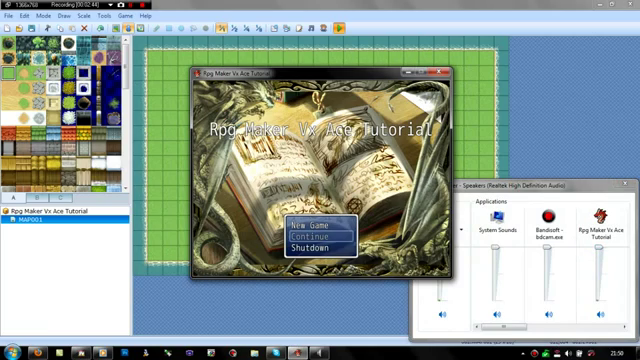
key(Up)
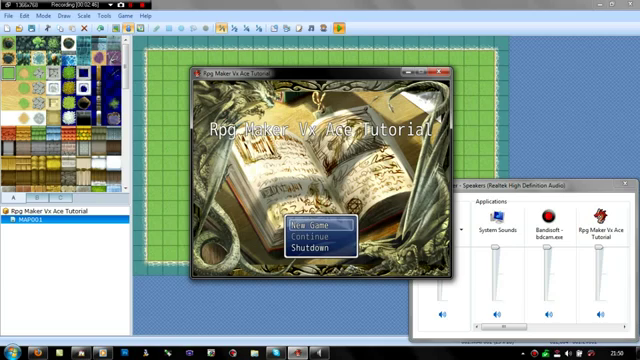
click(630, 184)
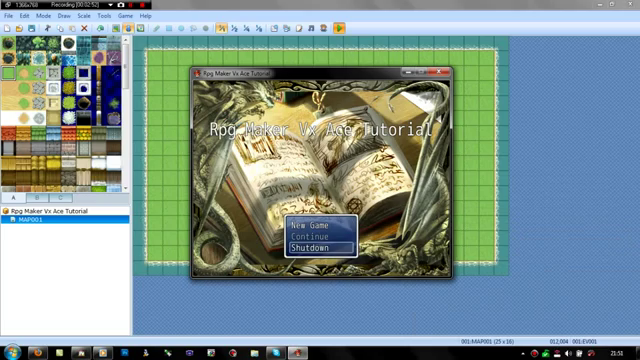
Start a new game, walk up to the slime, then close the playtest window.
key(Return)
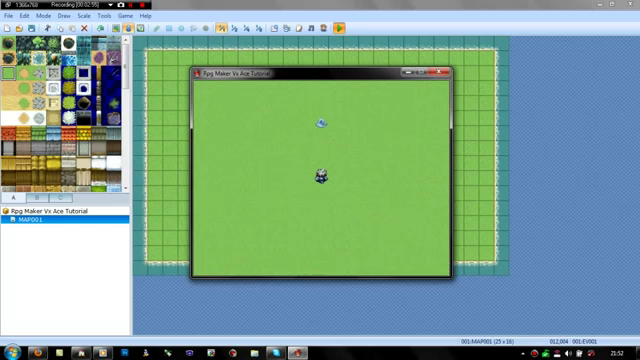
key(Up)
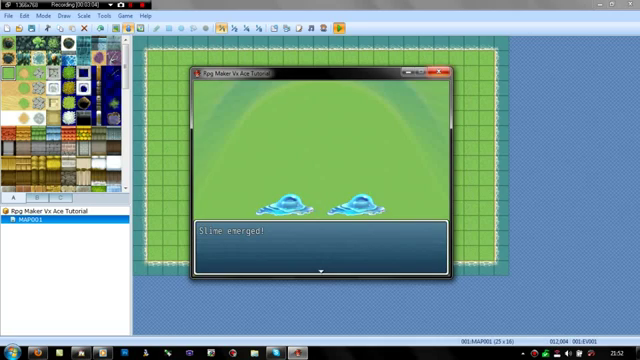
key(alt+F4)
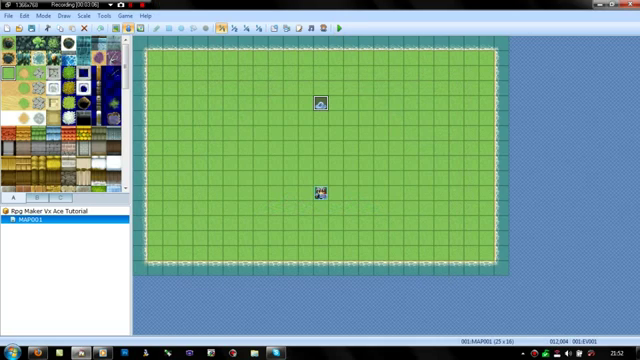
Reopen the slime event and its Play BGM command showing Battle8.
key(Return)
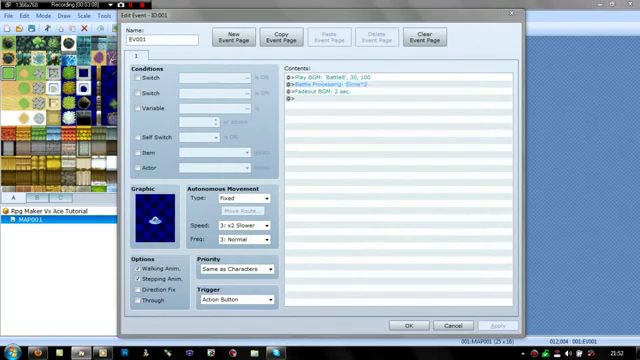
double_click(325, 77)
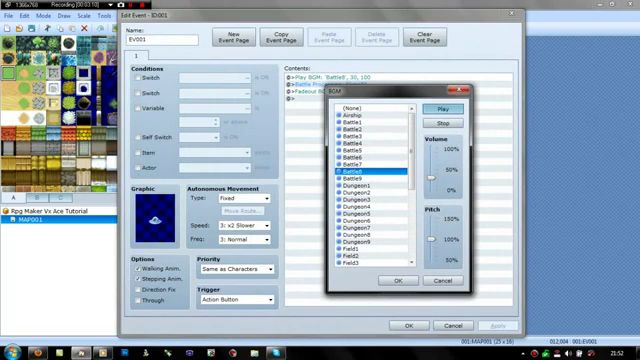